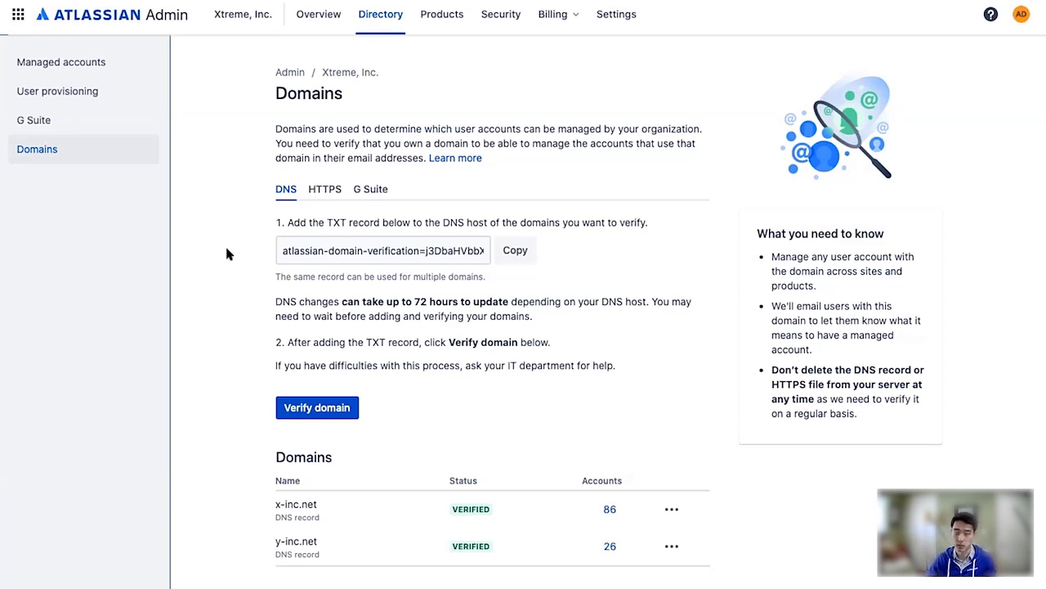
- Begin a new SAML configuration from the organization's Security > SAML single sign-on page
left_click(500, 16)
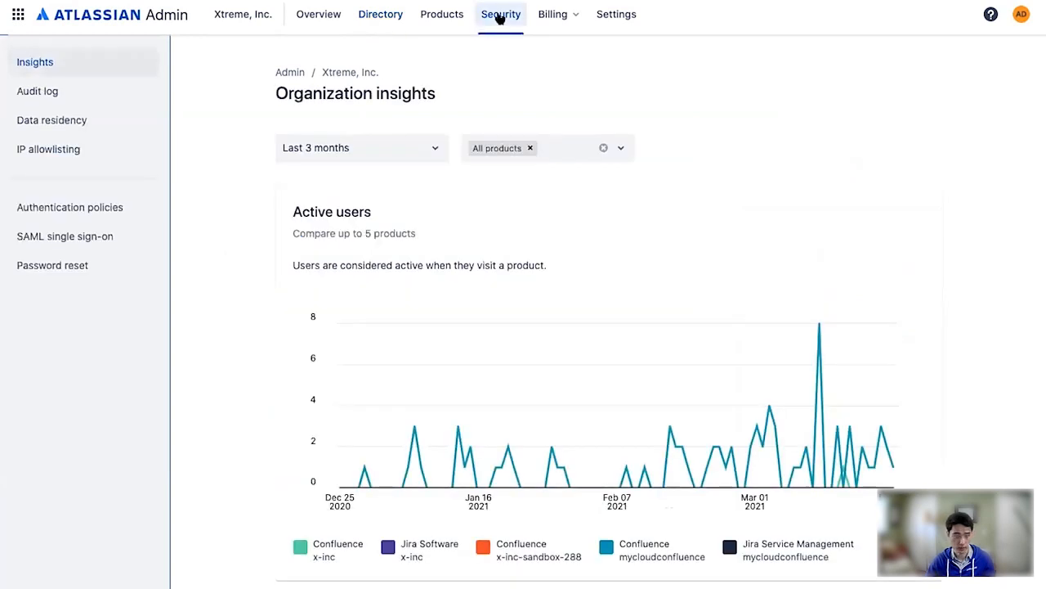
left_click(112, 239)
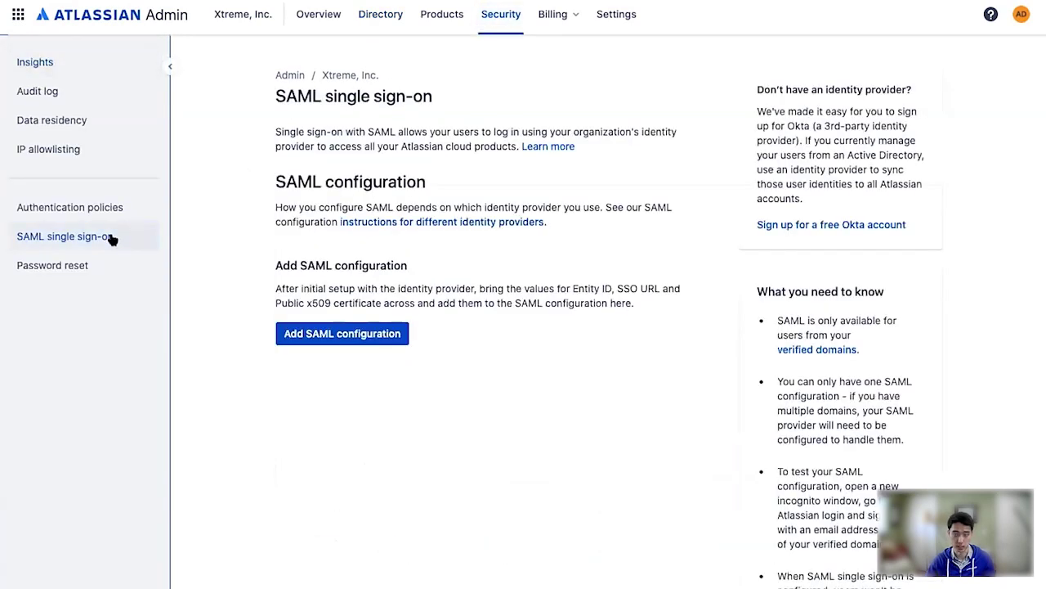
left_click(341, 333)
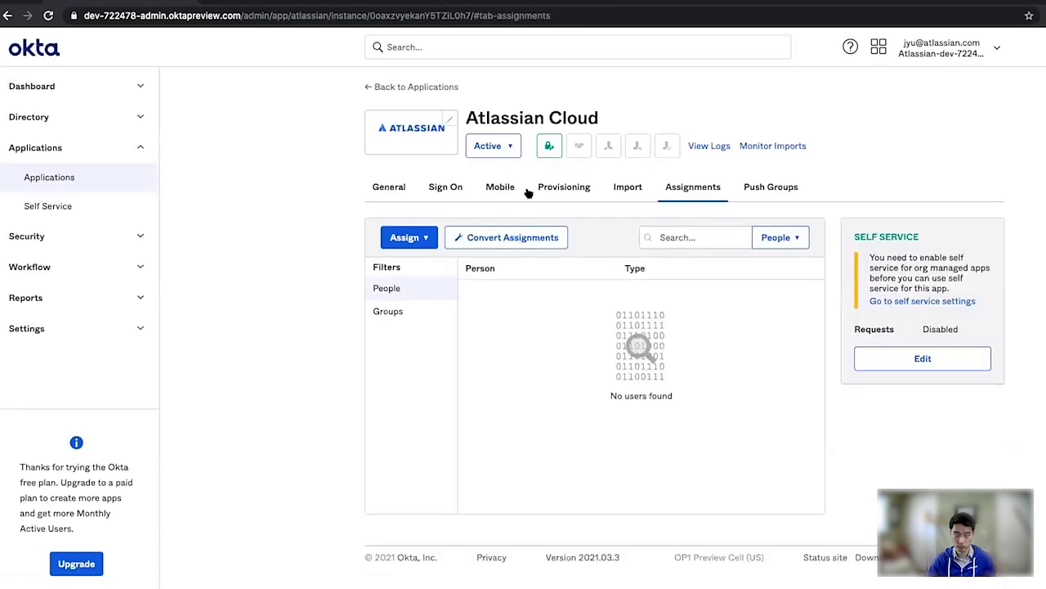
- Set the Atlassian Cloud app's sign-on method to SAML 2.0 and bring up its setup instructions
left_click(457, 183)
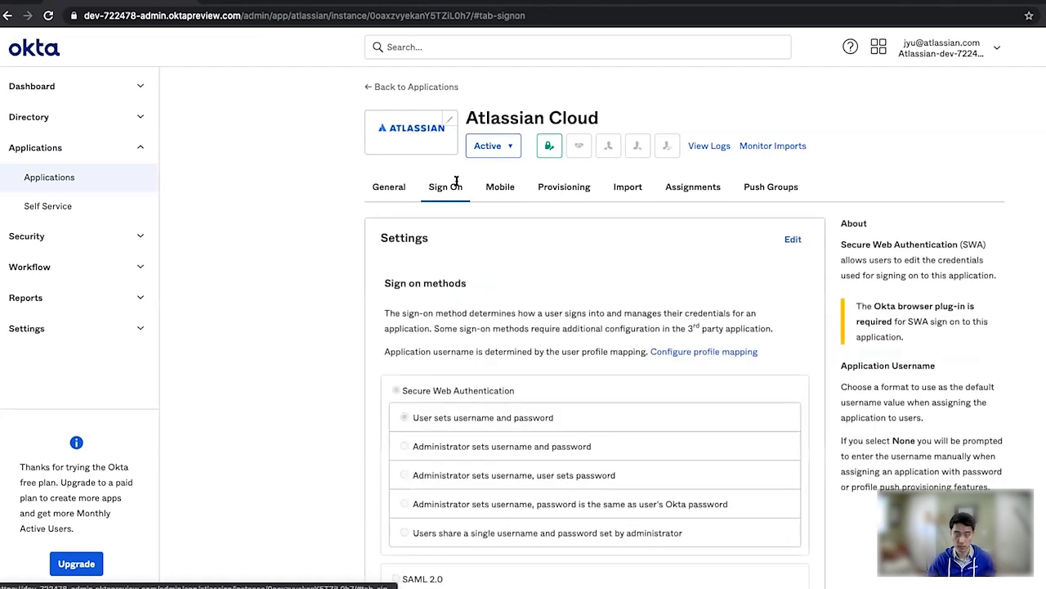
scroll(450, 369, "down", 2)
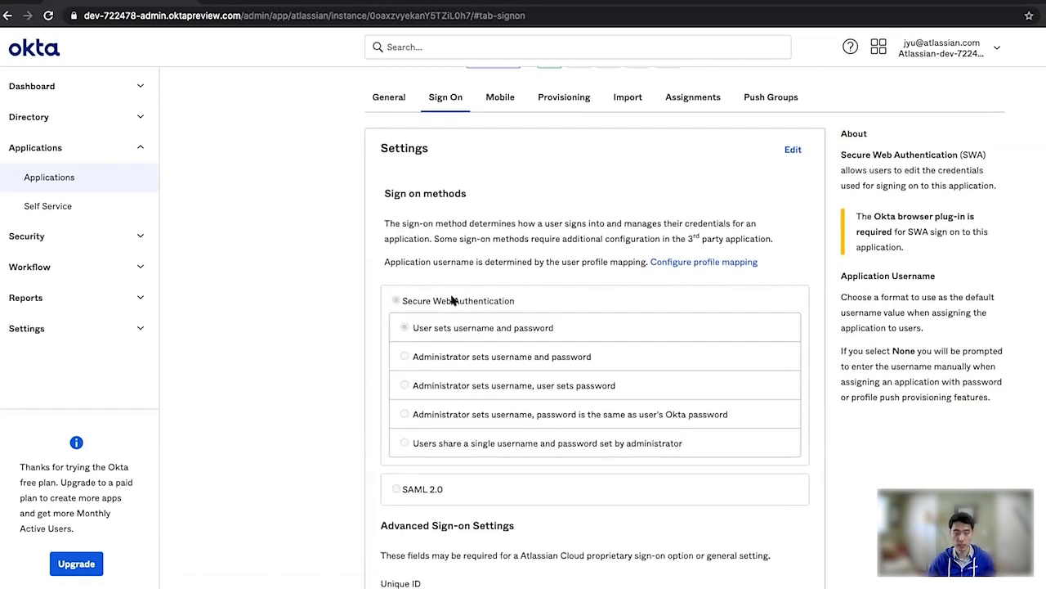
left_click(789, 152)
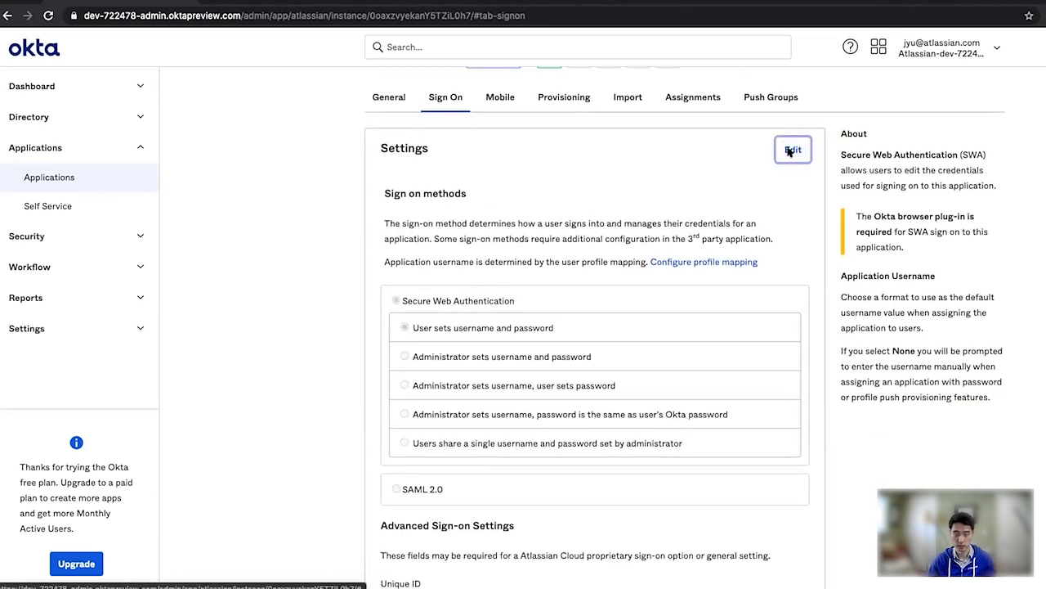
scroll(463, 409, "down", 2)
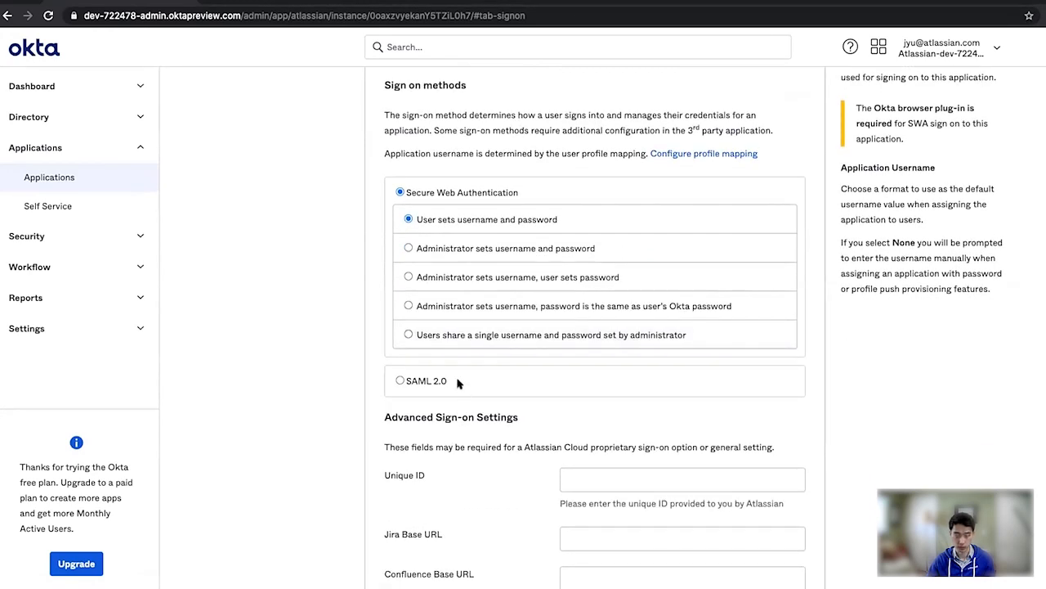
left_click(400, 381)
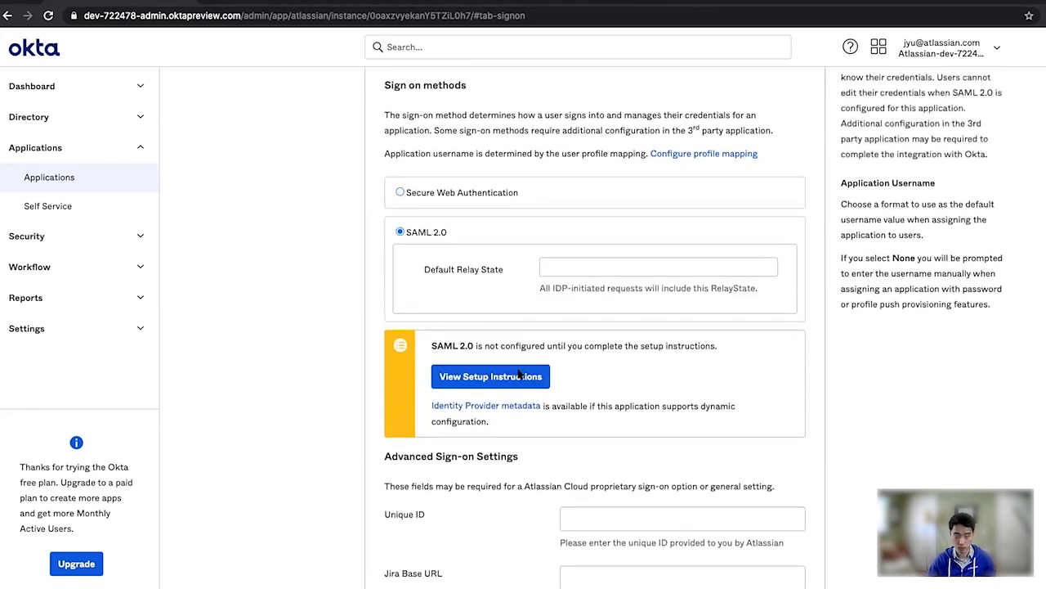
left_click(515, 380)
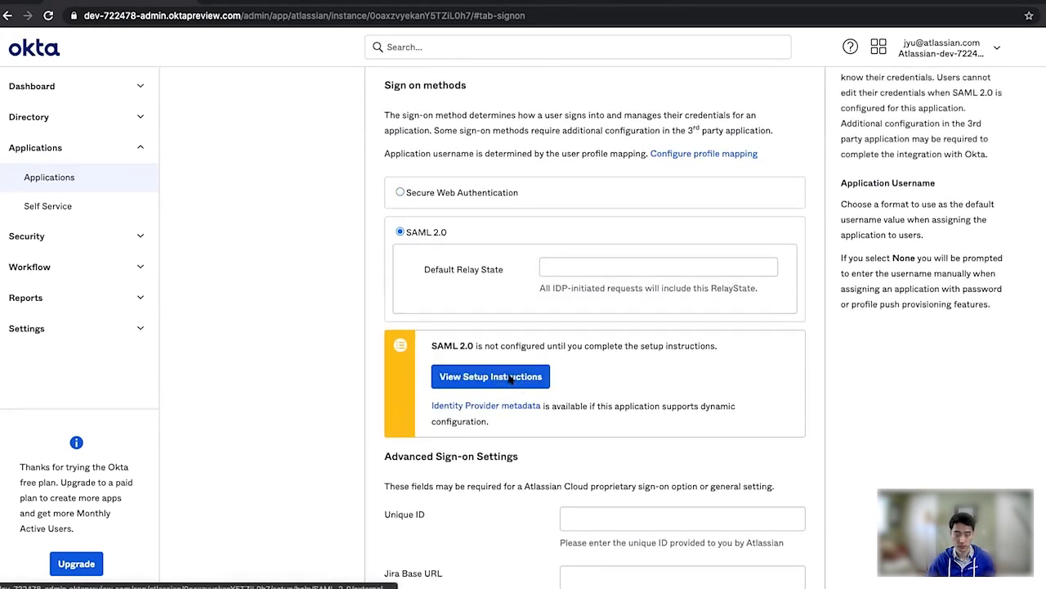
left_click(510, 378)
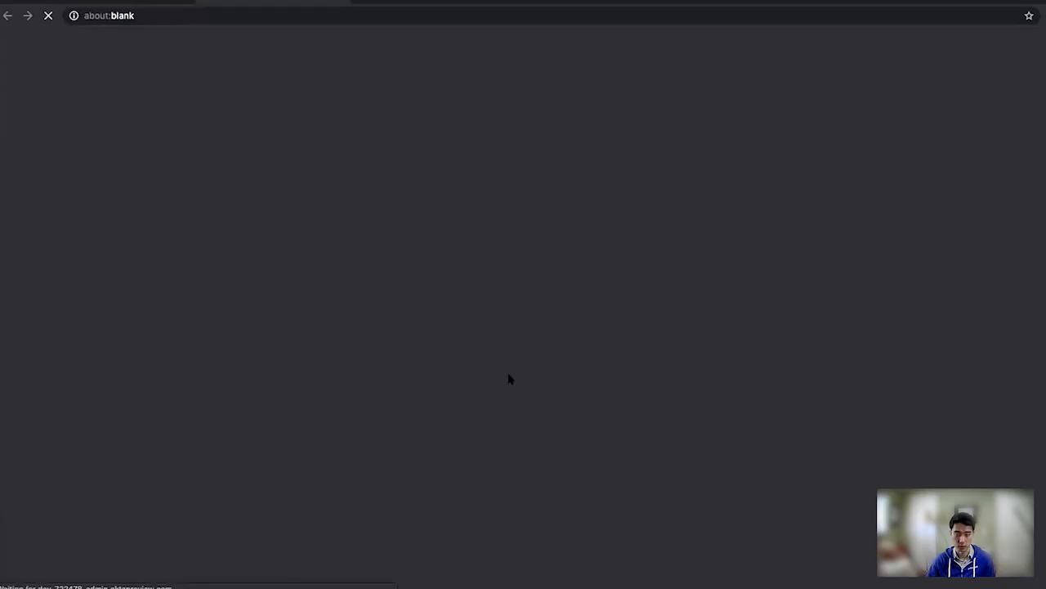
scroll(494, 405, "down", 5)
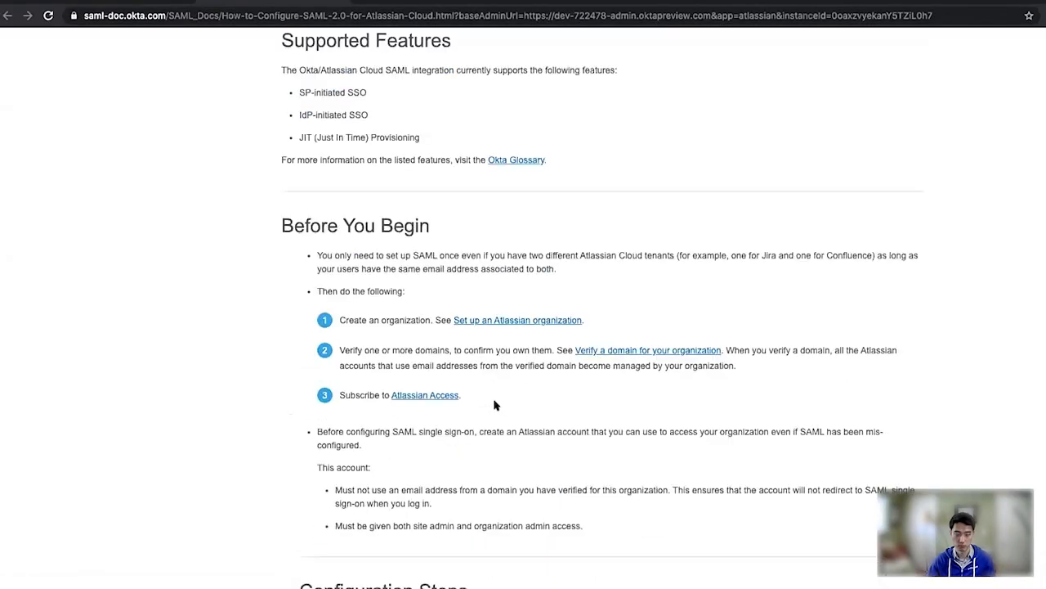
scroll(494, 405, "down", 1)
scroll(494, 405, "down", 3)
scroll(495, 404, "down", 5)
scroll(495, 405, "down", 2)
scroll(494, 405, "down", 1)
scroll(495, 405, "down", 2)
scroll(495, 401, "down", 1)
scroll(495, 400, "up", 5)
scroll(495, 401, "up", 5)
scroll(495, 401, "up", 6)
scroll(495, 404, "down", 2)
scroll(494, 404, "down", 7)
scroll(495, 405, "down", 3)
scroll(495, 403, "down", 2)
scroll(495, 400, "down", 1)
scroll(495, 401, "down", 1)
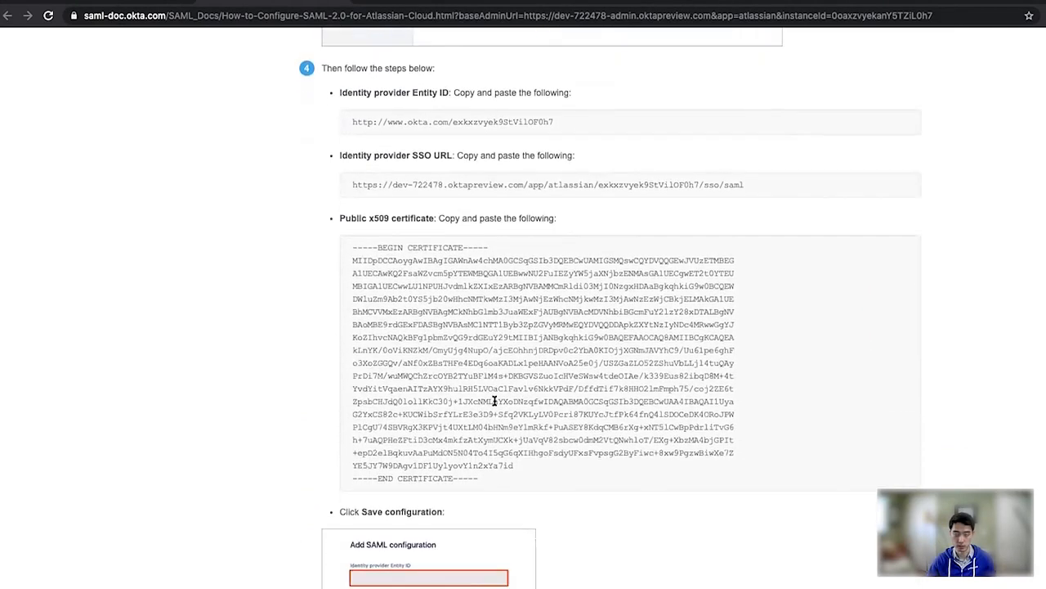
scroll(495, 400, "down", 1)
scroll(494, 401, "up", 1)
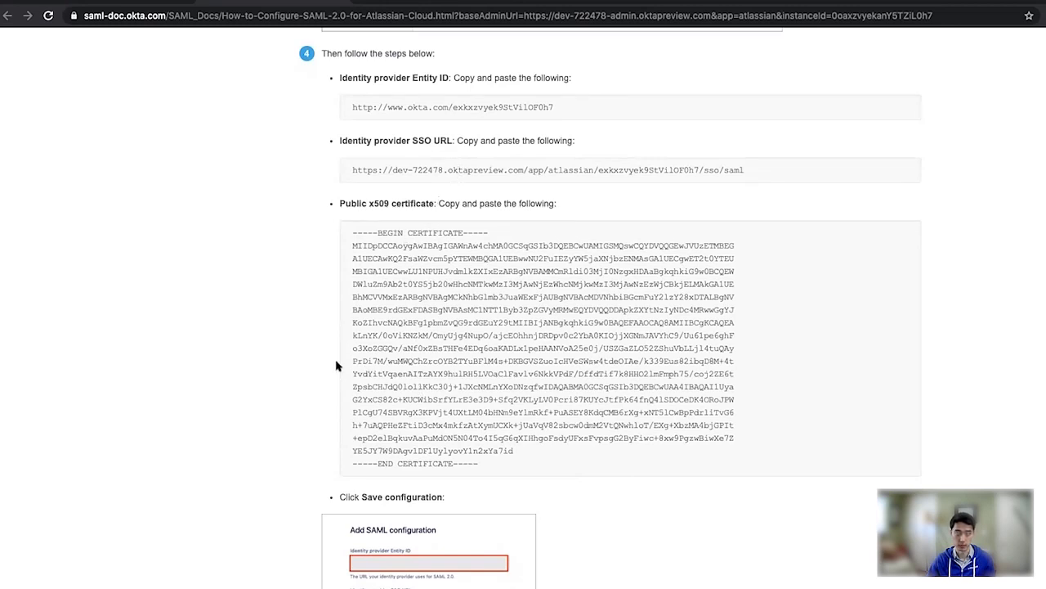
- Select the identity provider Entity ID URL from step 4 of the setup instructions
triple_click(435, 103)
key("ctrl+c")
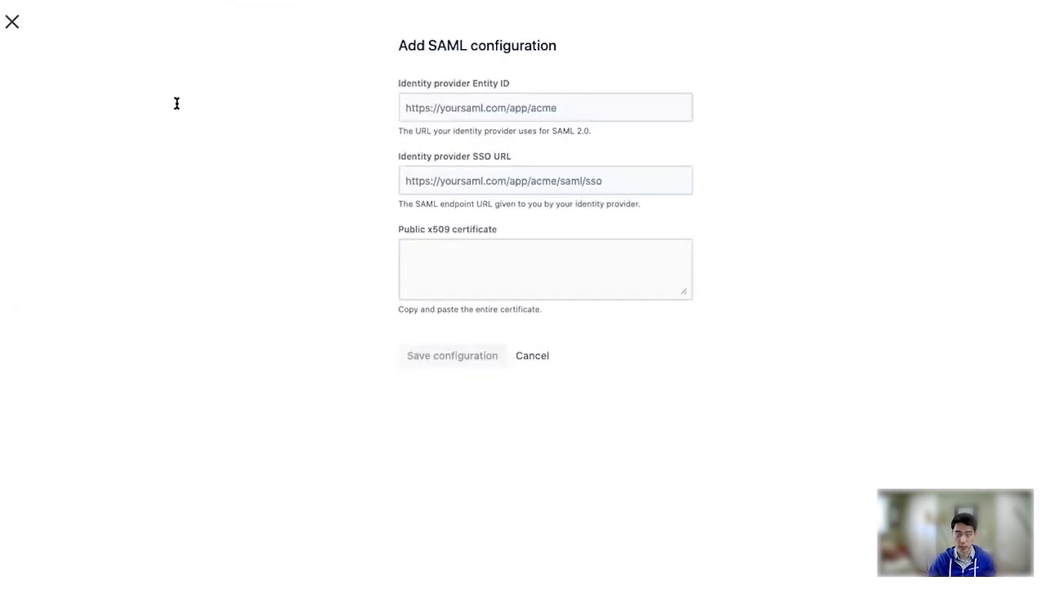
- Fill the identity provider Entity ID and SSO URL fields with the values copied from Okta
left_click(511, 107)
key("ctrl+v")
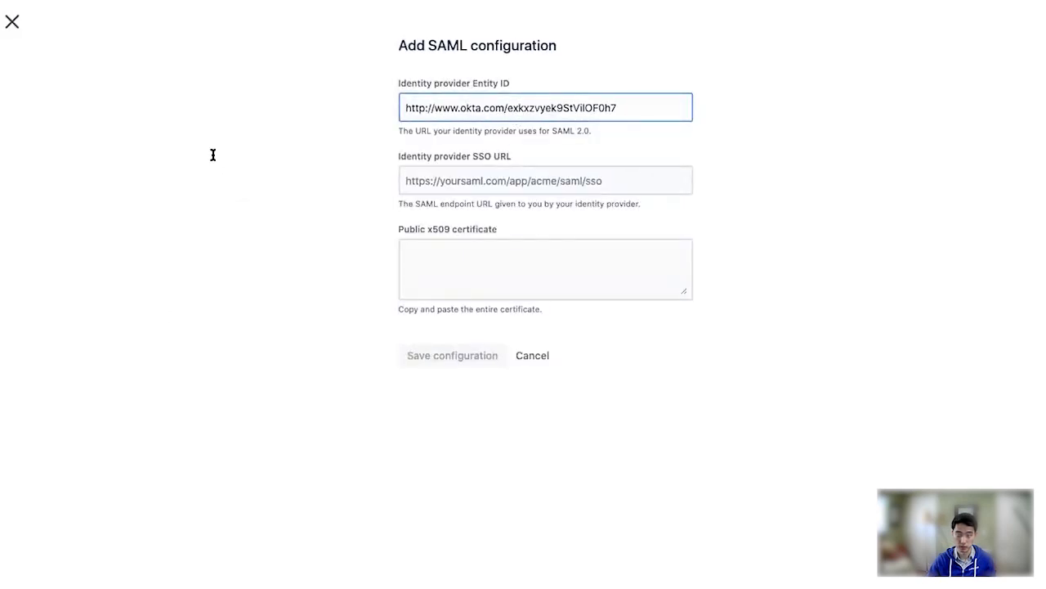
left_click(210, 152)
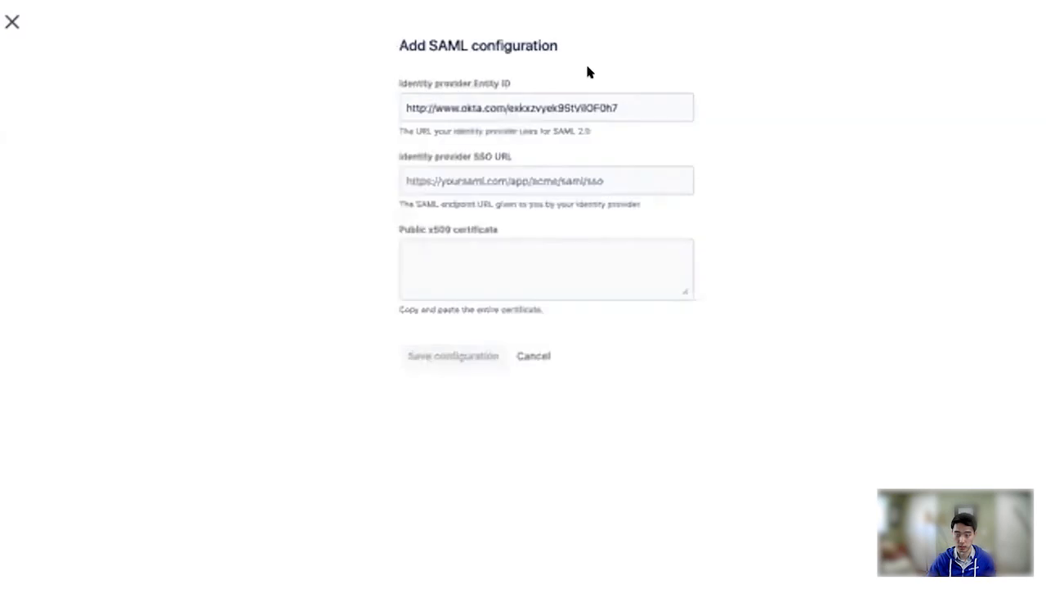
left_click(467, 181)
type("https://dev-722478.oktapreview.com/app/atlassian/exkxzvyek9StVilOF0h7/sso/saml")
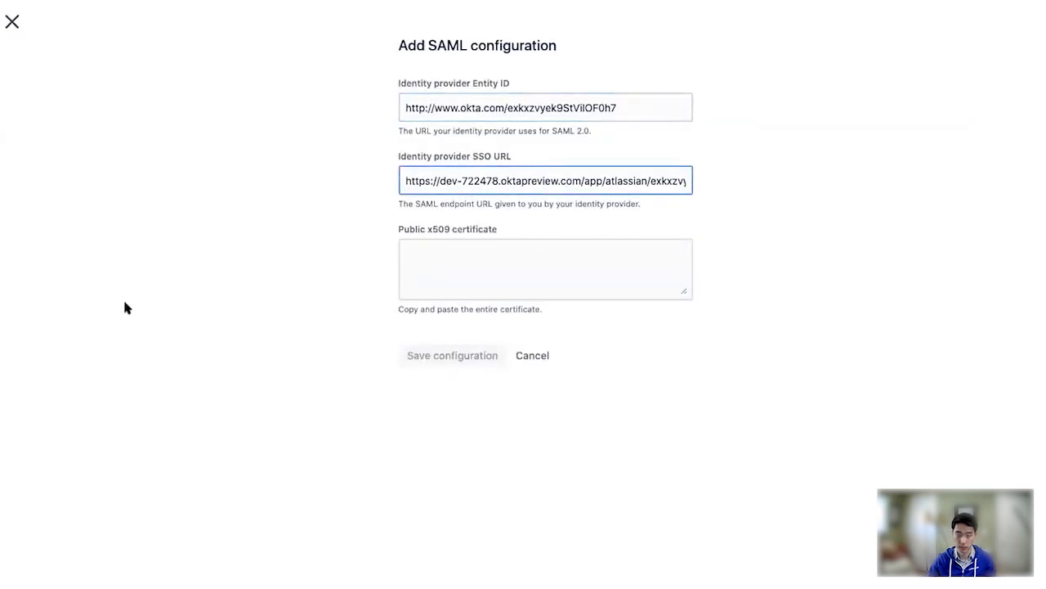
left_click(79, 220)
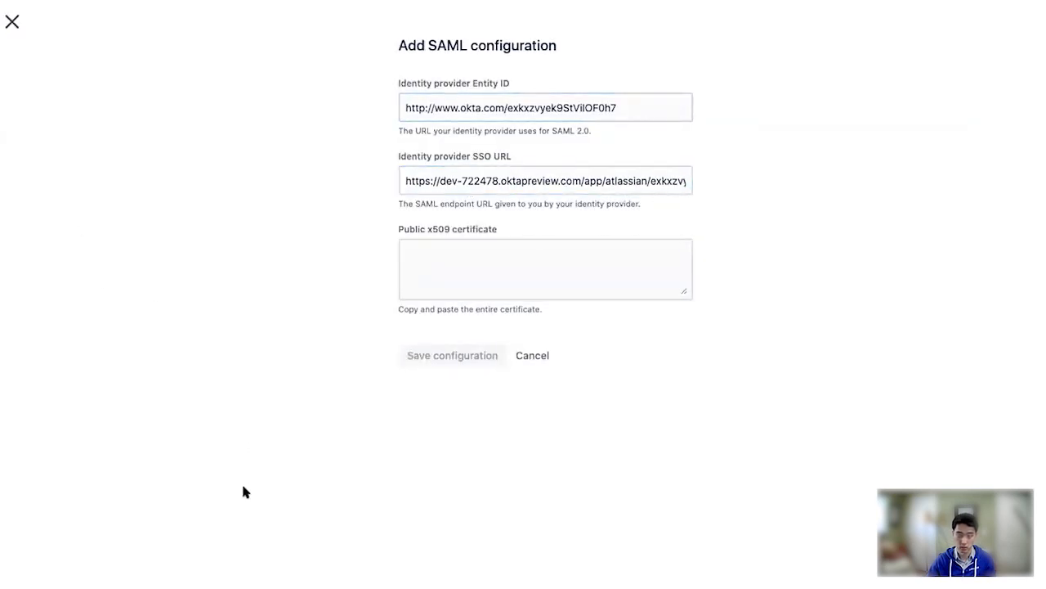
- Paste Okta's signing certificate into Public x509 certificate and save the configuration
left_click(509, 245)
key("ctrl+v")
left_click(463, 355)
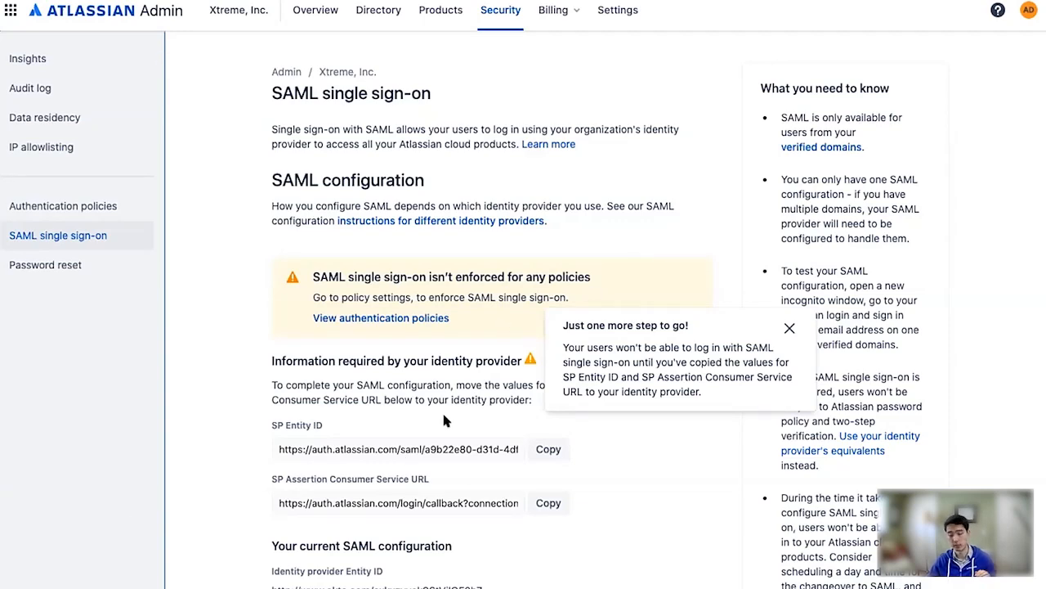
scroll(455, 418, "down", 2)
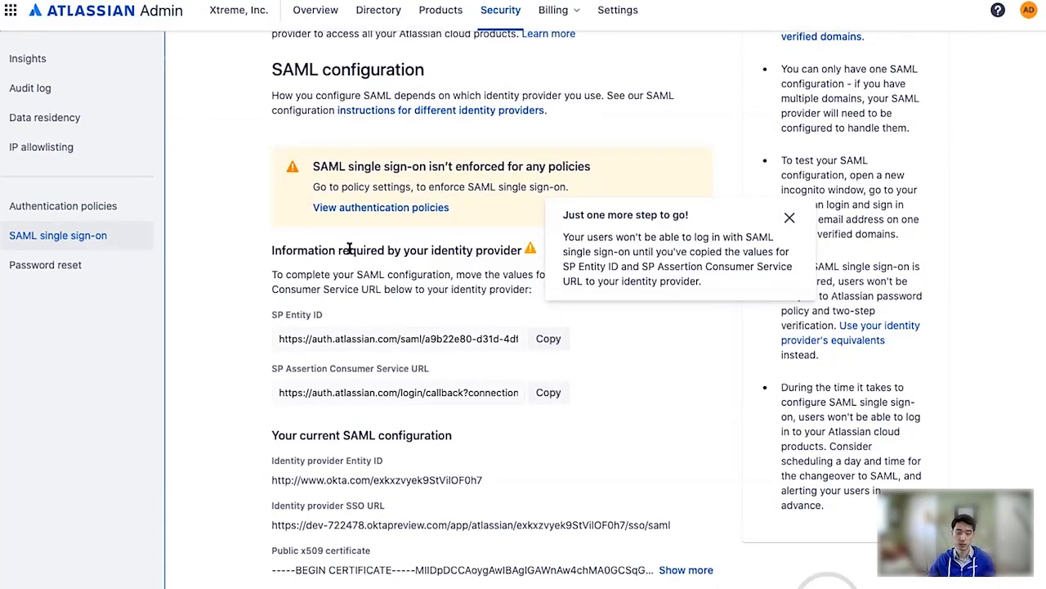
- Copy the SP Entity ID listed under Information required by your identity provider
left_click(541, 338)
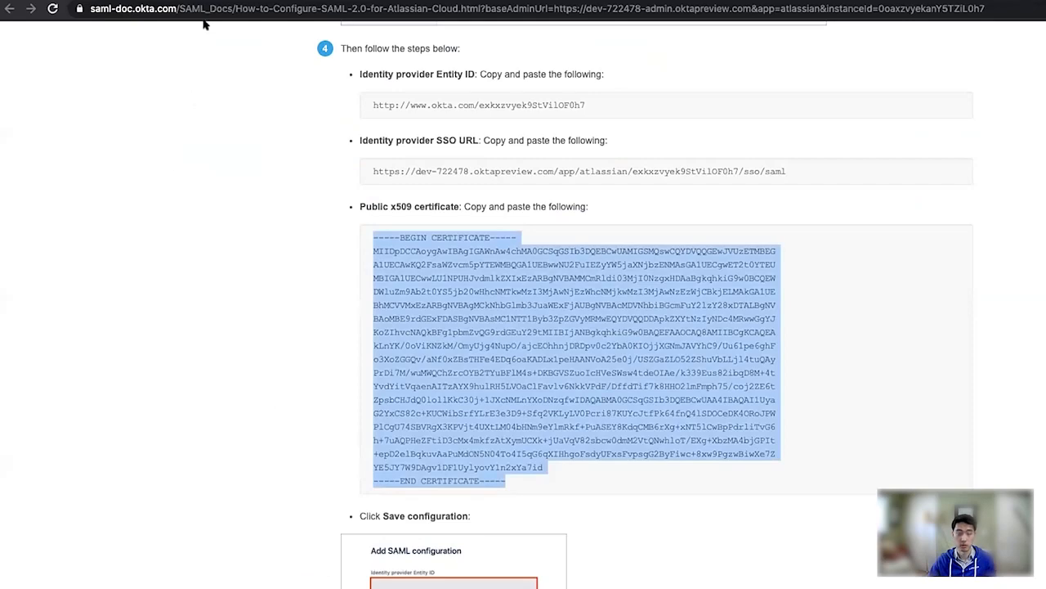
- Enter the Atlassian SP Entity ID as the Unique ID in Okta's sign-on settings
left_click(128, 5)
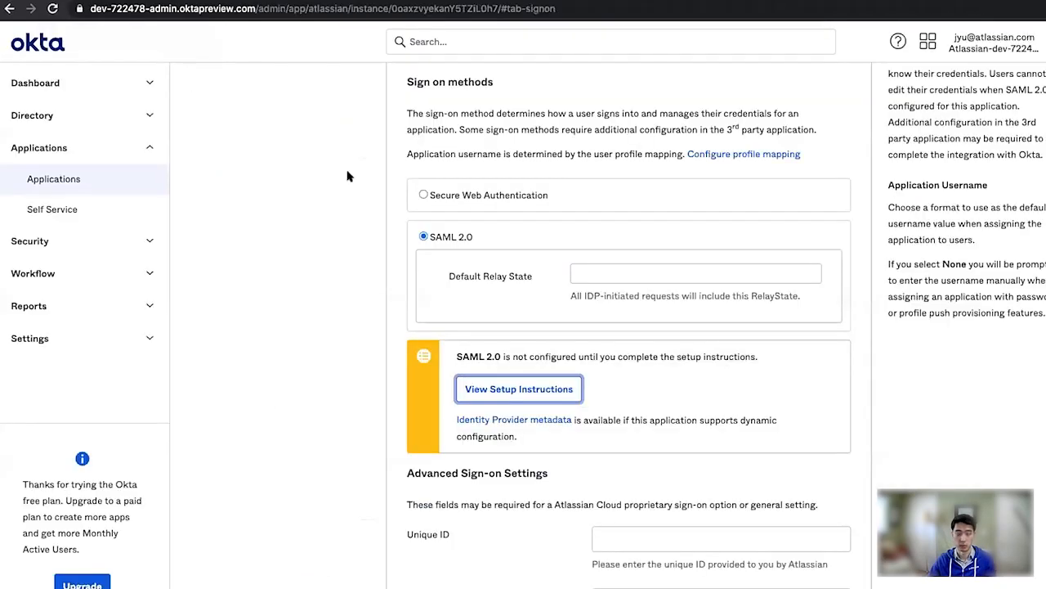
scroll(384, 434, "down", 1)
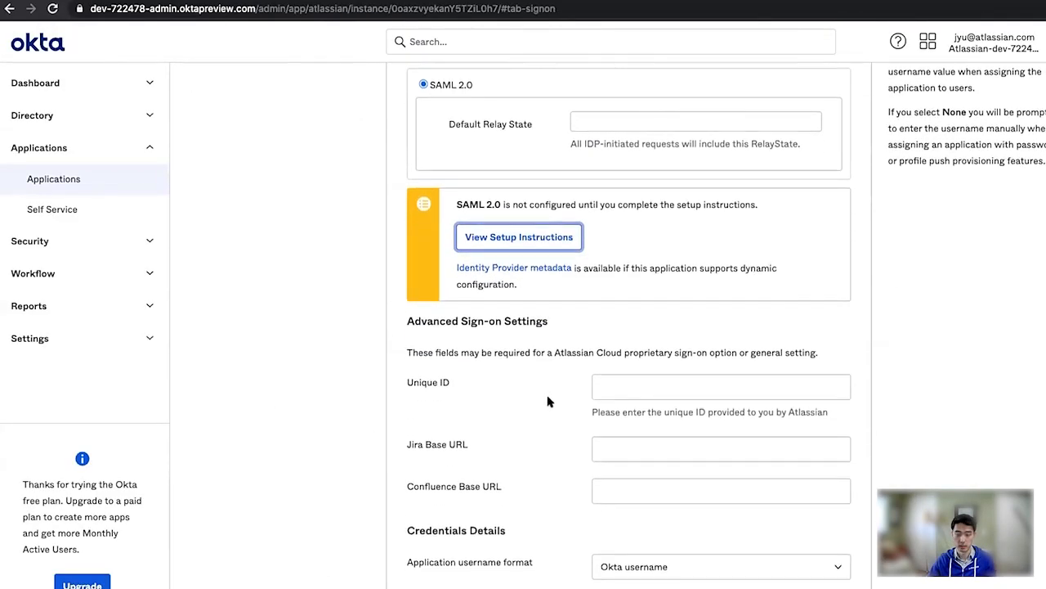
scroll(556, 400, "down", 1)
left_click(608, 368)
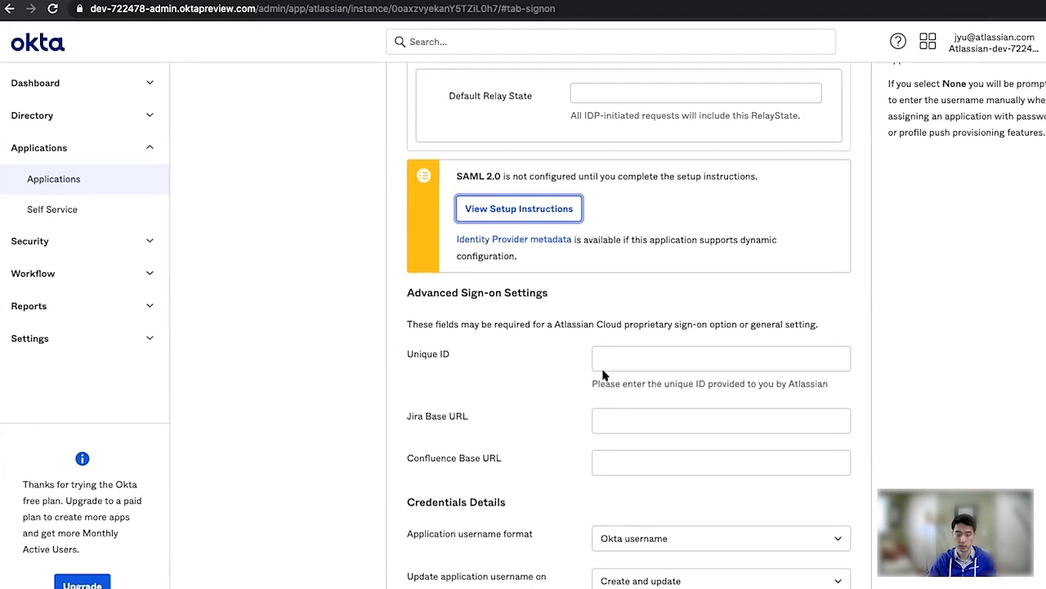
left_click(638, 348)
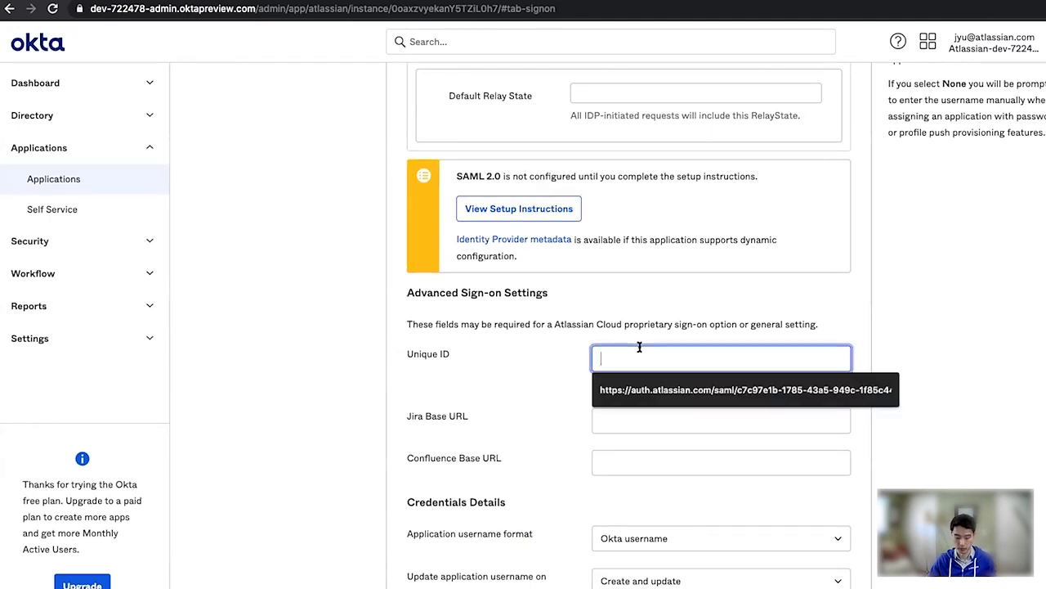
key("ctrl+v")
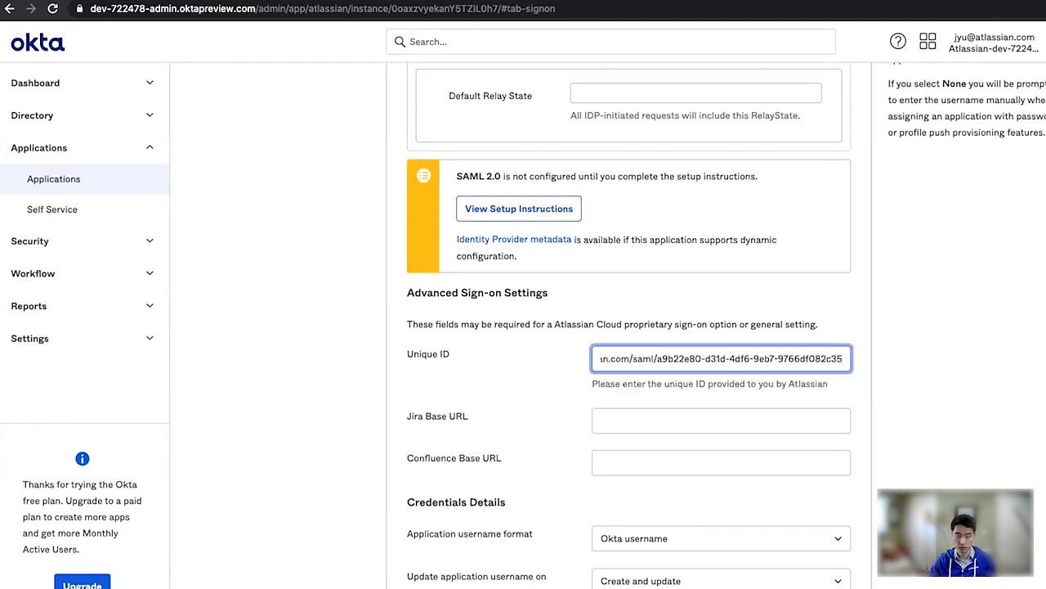
left_click(796, 393)
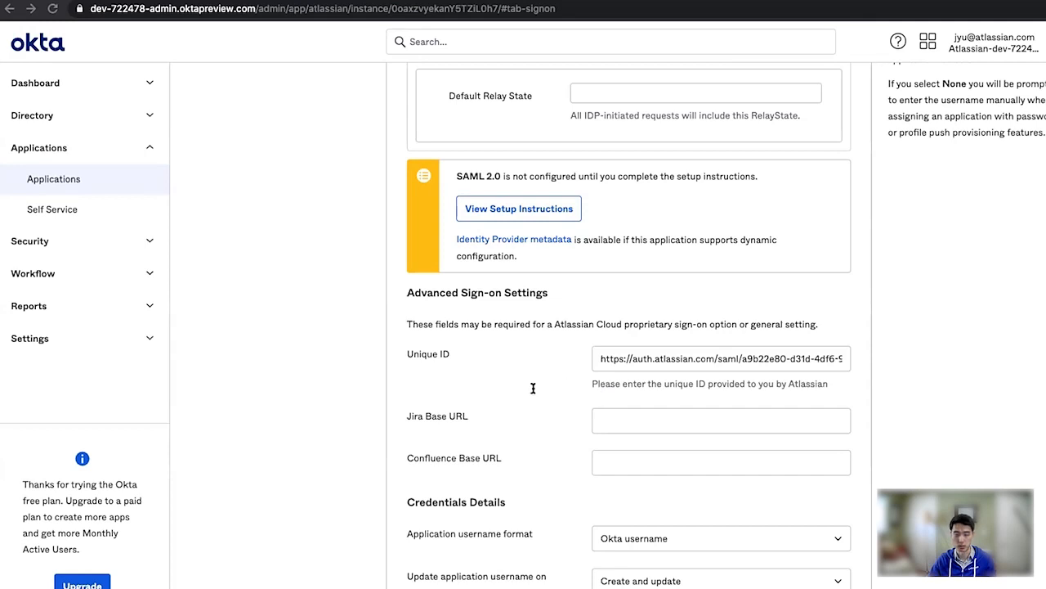
- Set the callback URL as both Jira Base URL and Confluence Base URL, then save
key("alt+Tab")
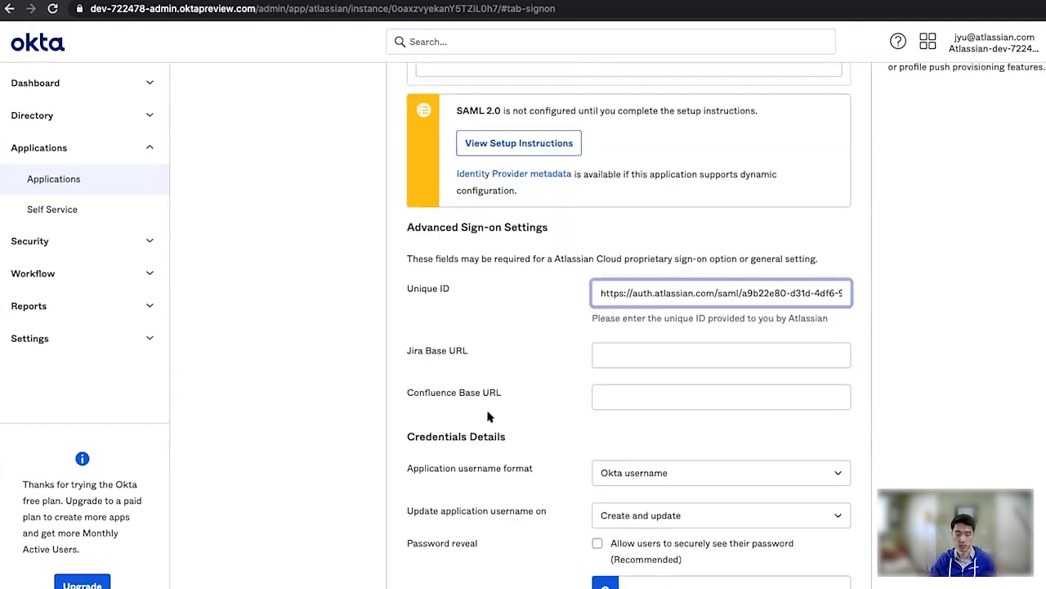
scroll(528, 408, "down", 2)
left_click(619, 263)
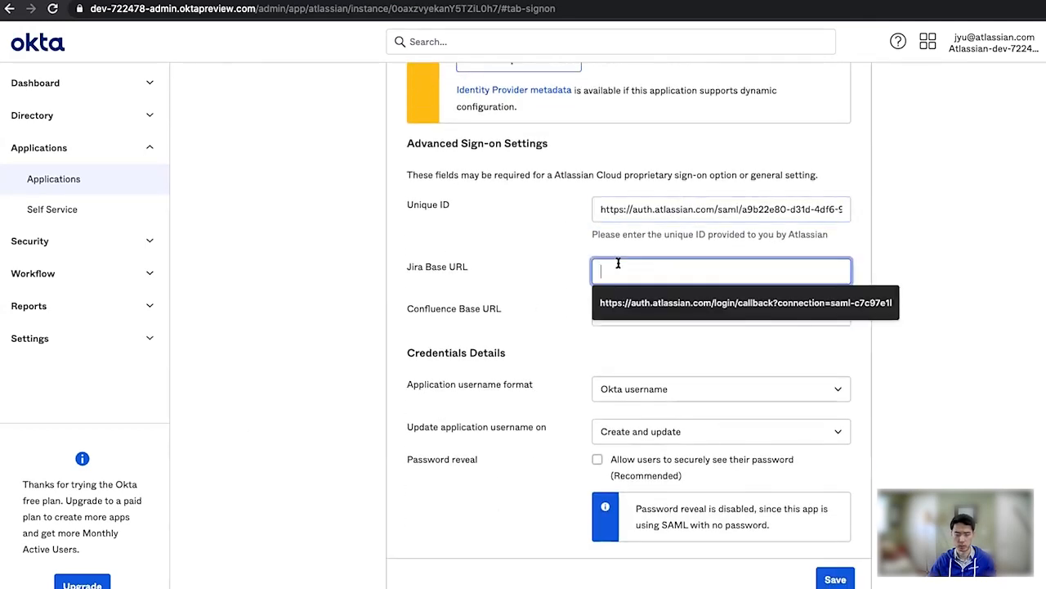
key("ctrl+v")
left_click(665, 309)
key("ctrl+v")
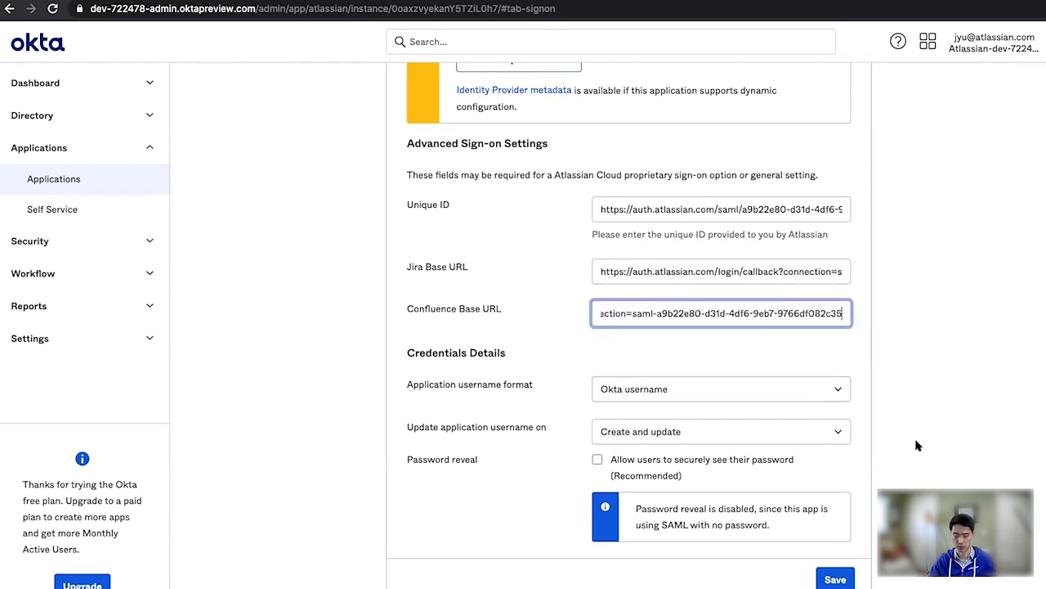
scroll(918, 445, "down", 1)
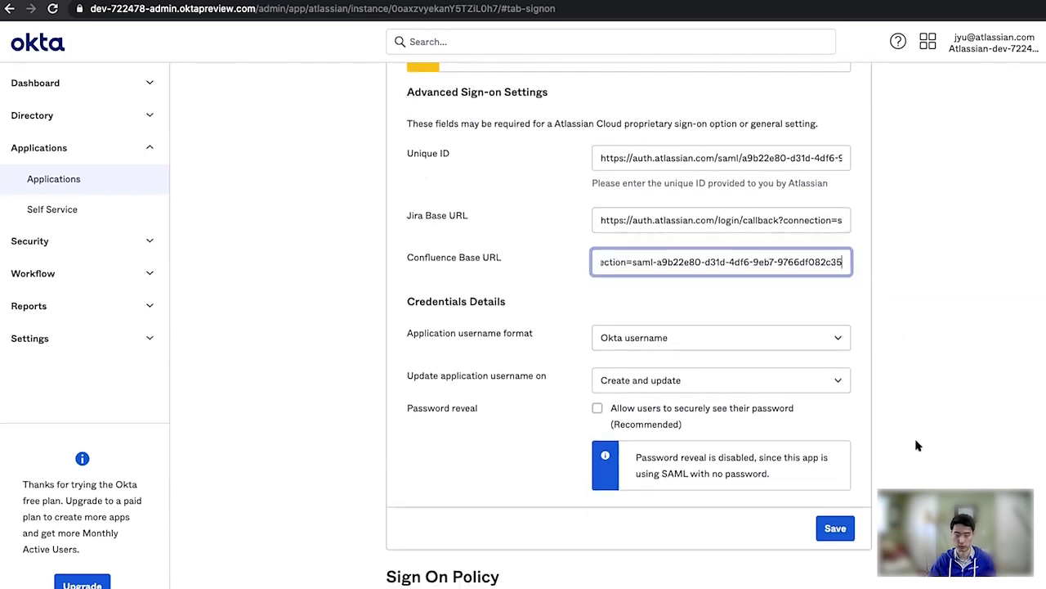
left_click(833, 528)
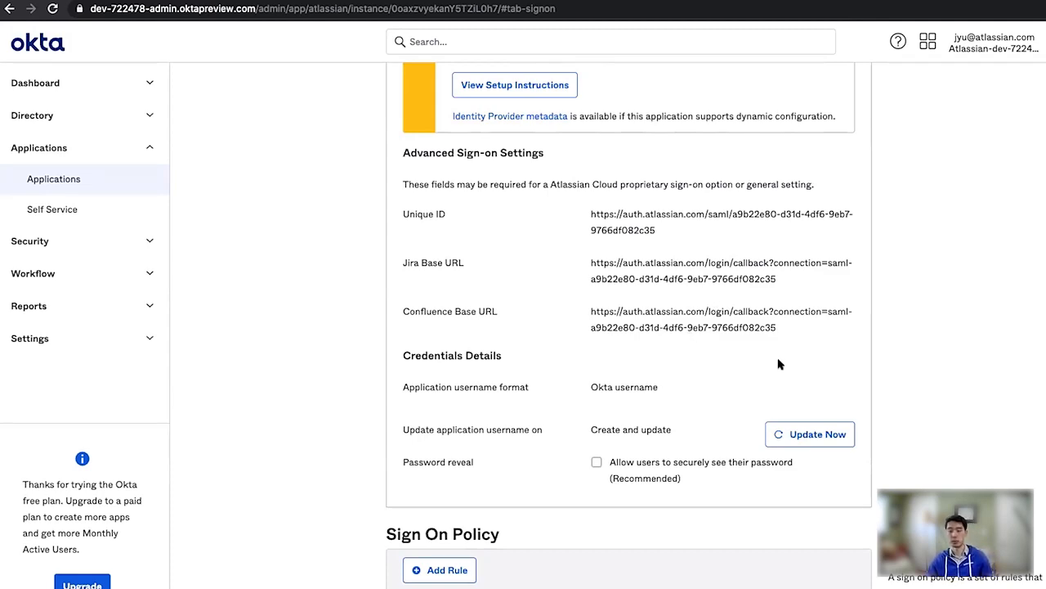
scroll(778, 362, "up", 3)
scroll(777, 363, "up", 3)
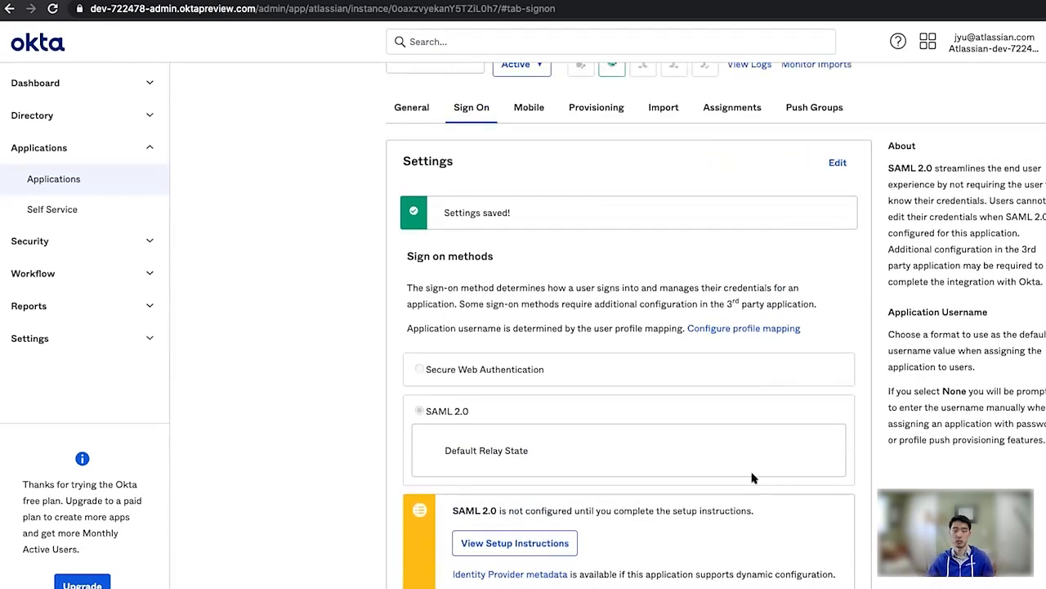
scroll(753, 477, "down", 2)
scroll(752, 477, "down", 3)
scroll(753, 477, "down", 1)
scroll(752, 479, "up", 2)
scroll(748, 483, "up", 2)
scroll(723, 501, "up", 2)
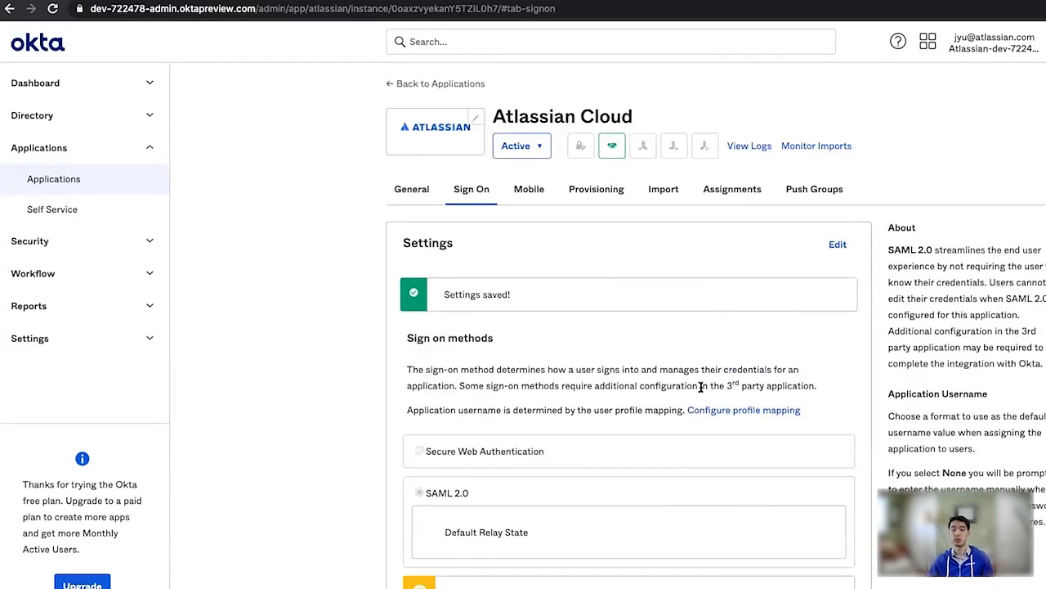